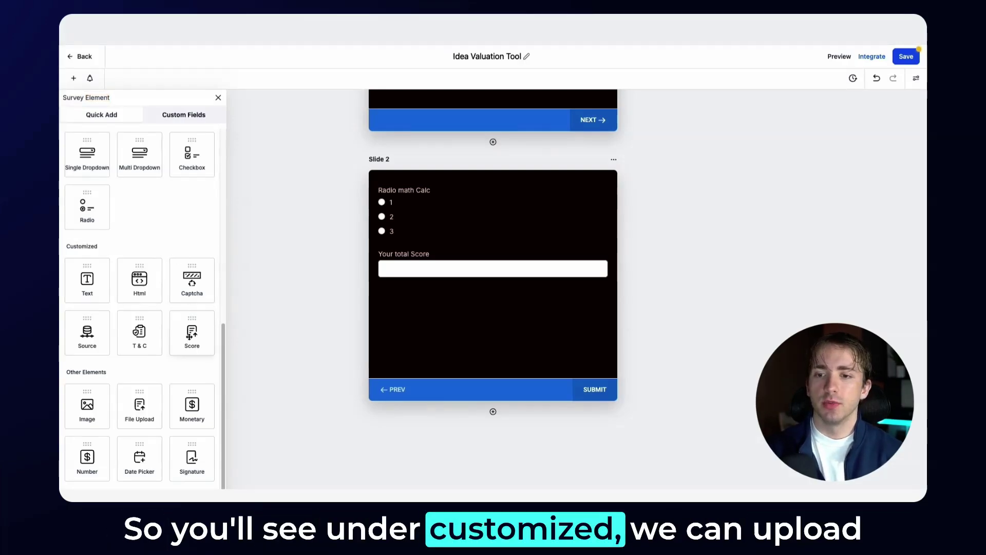
- Add and delete a spare Score field, then open Your total Score's empty calculation formula
left_click_drag(201, 334, 437, 313)
left_click(418, 307)
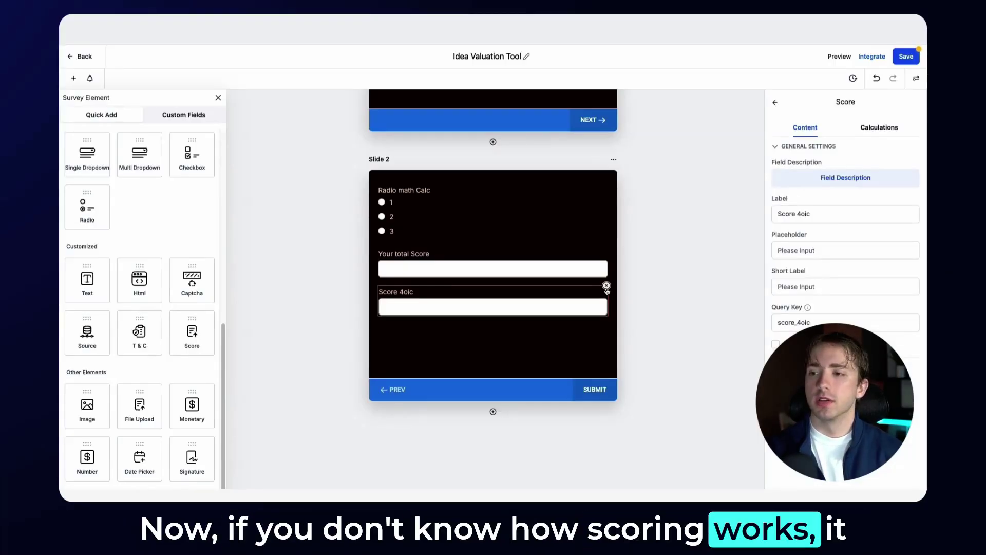
left_click(606, 286)
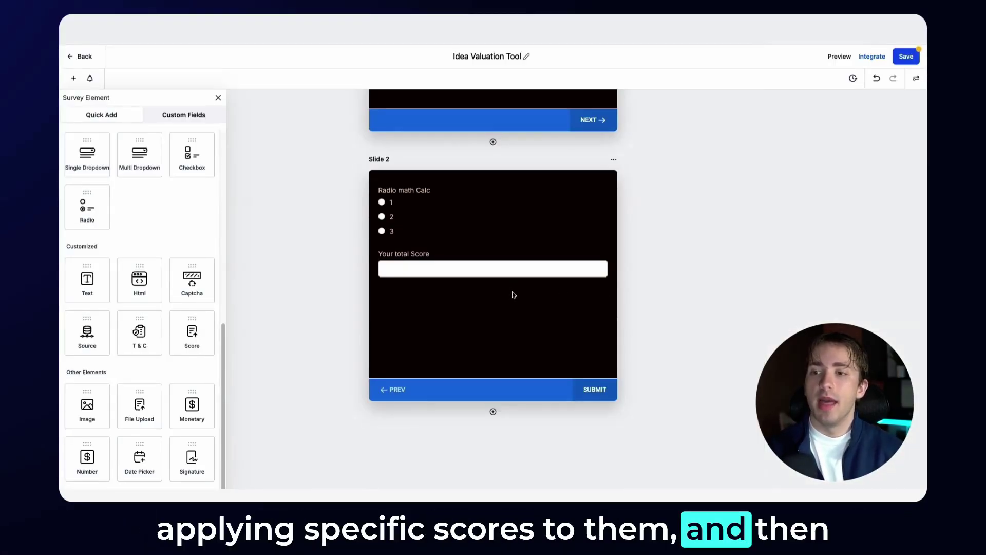
left_click(431, 272)
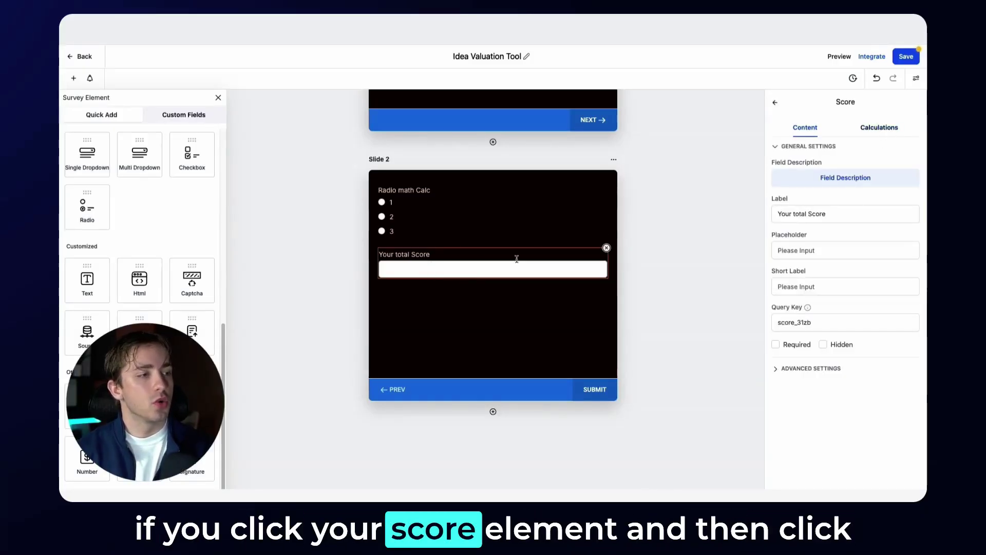
left_click(877, 129)
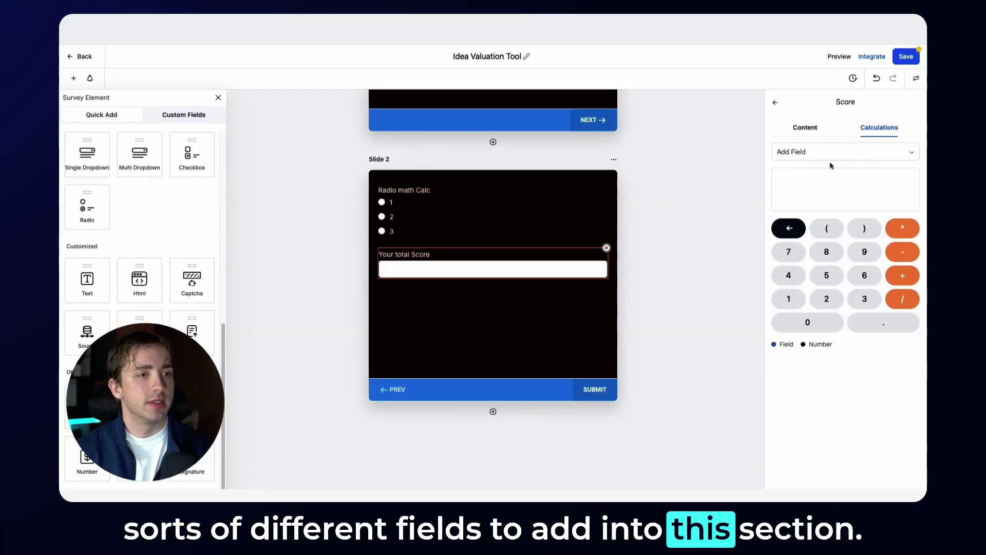
- Review Slide 1's input fields and view the valuation formula: investment × hours × pricing × months ÷ 2.5
scroll(483, 252, "up", 6)
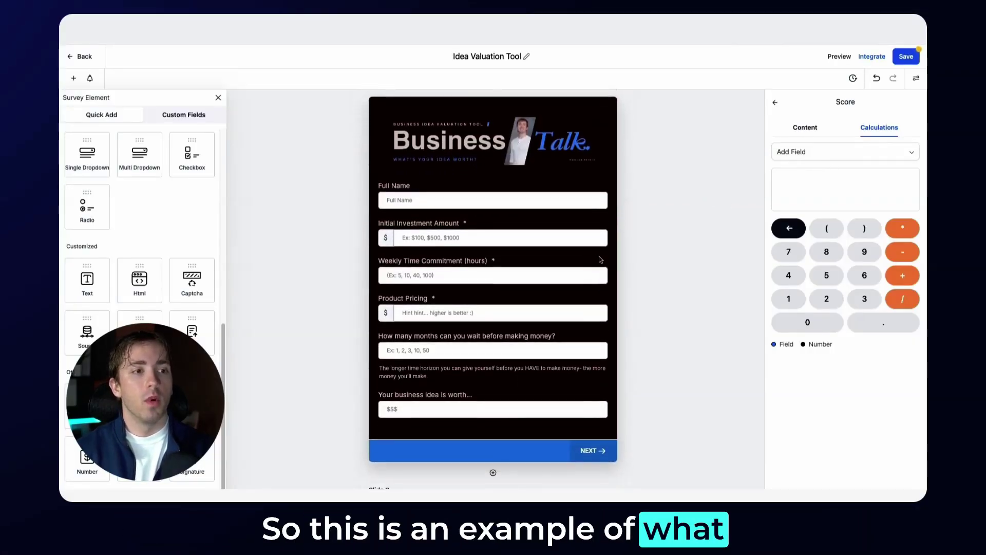
left_click(417, 237)
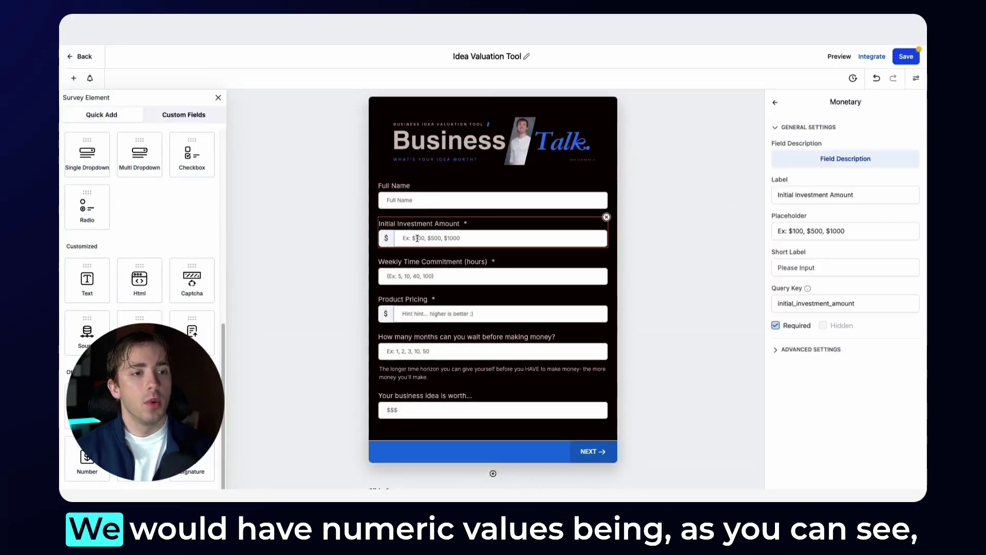
left_click(431, 278)
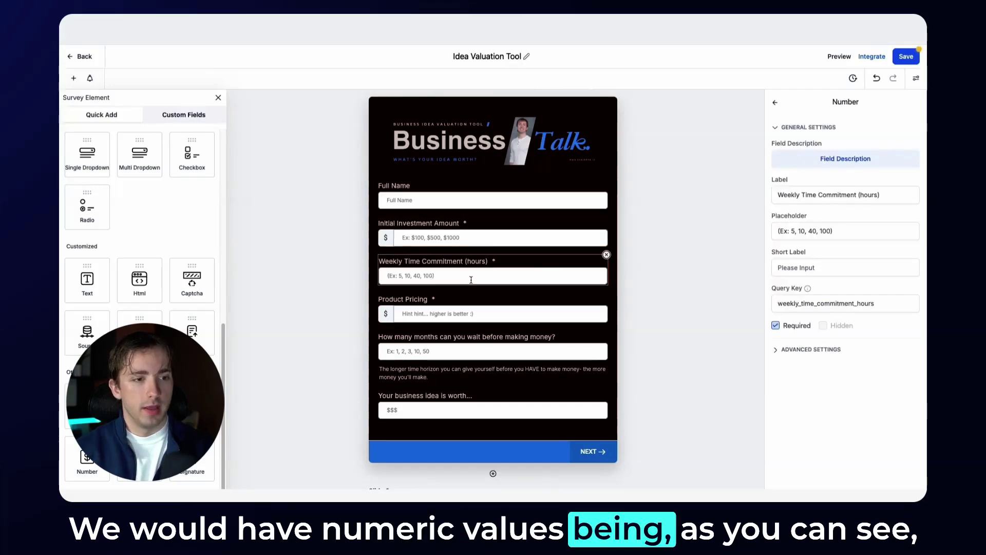
left_click(466, 232)
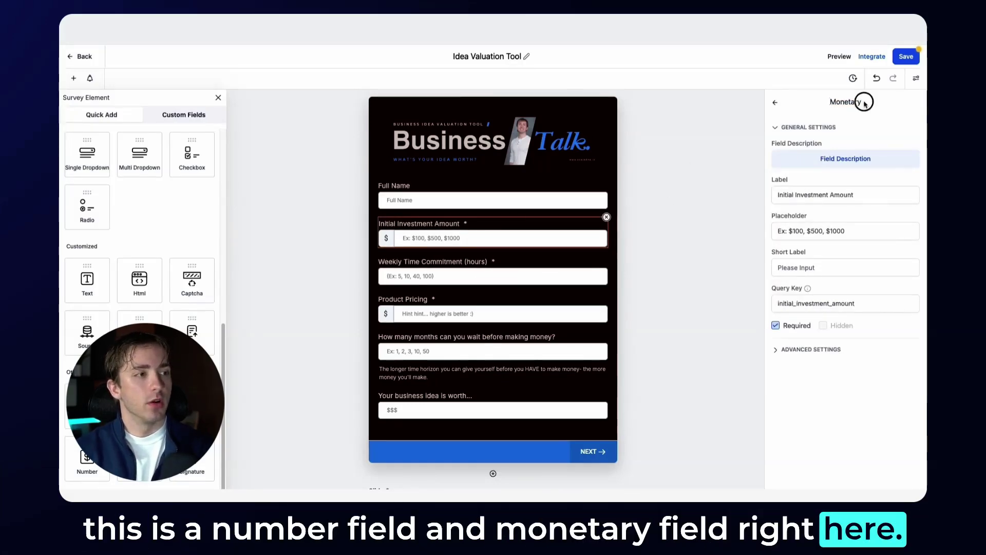
left_click(473, 396)
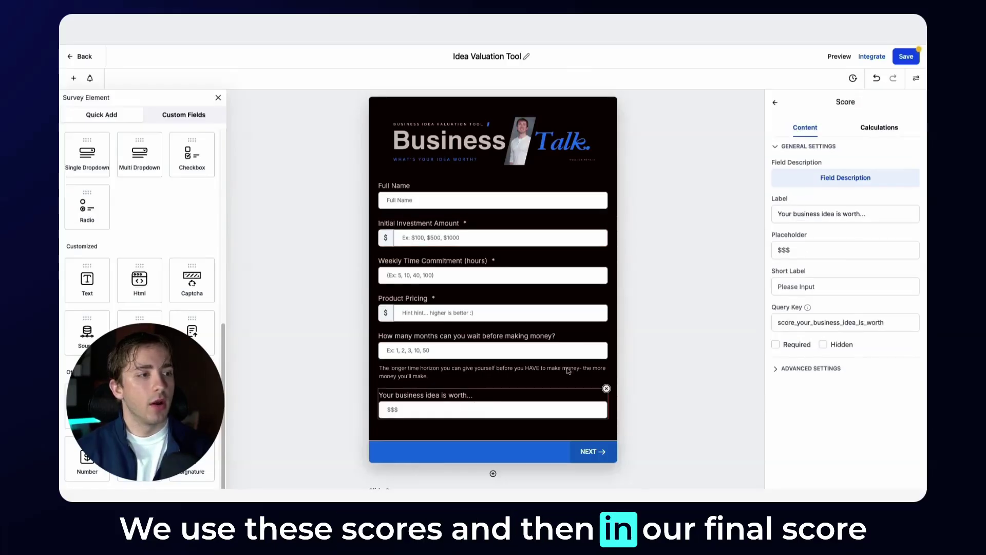
left_click(878, 128)
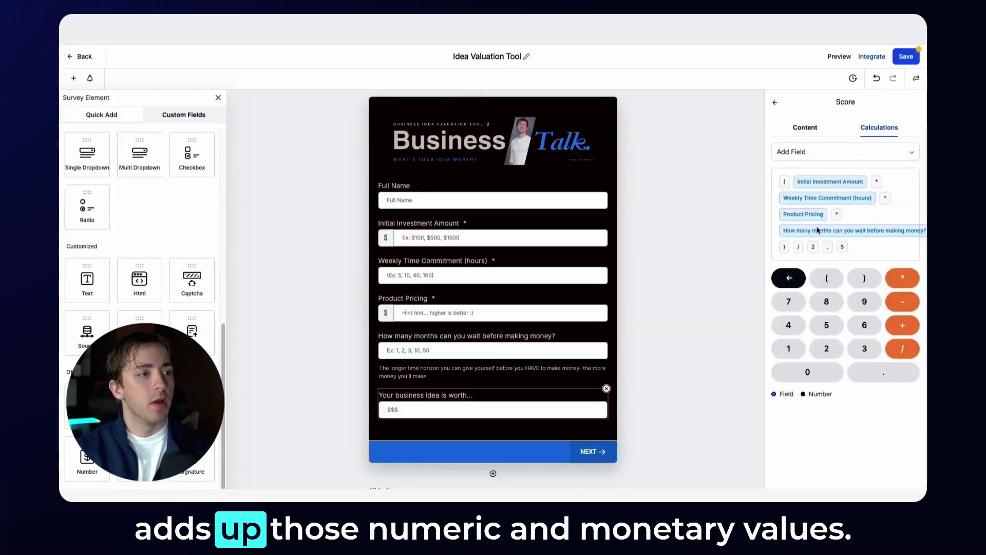
- Add a single dropdown and a checkbox question below the Radio math Calc question
scroll(477, 287, "down", 5)
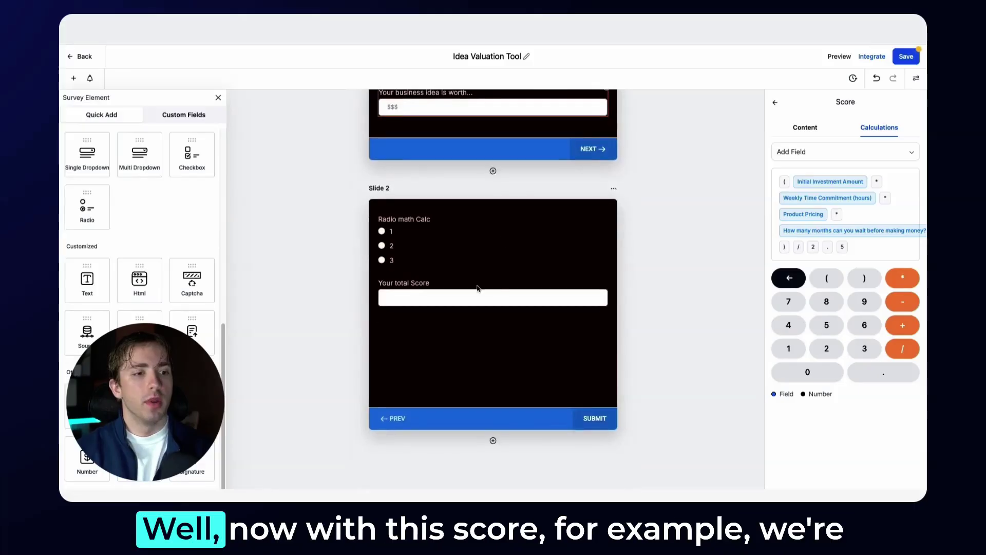
left_click(466, 298)
left_click(409, 244)
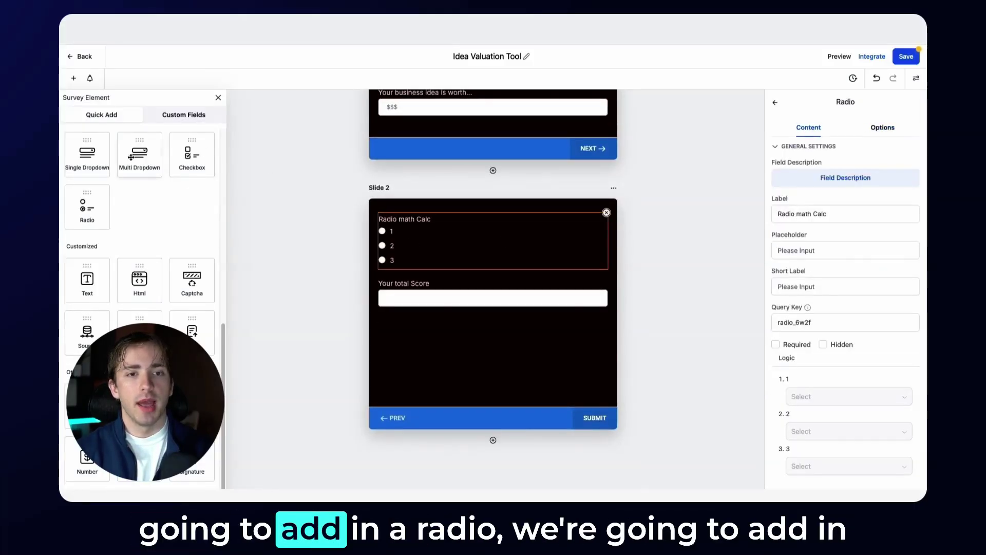
left_click_drag(87, 154, 400, 280)
left_click_drag(192, 154, 368, 314)
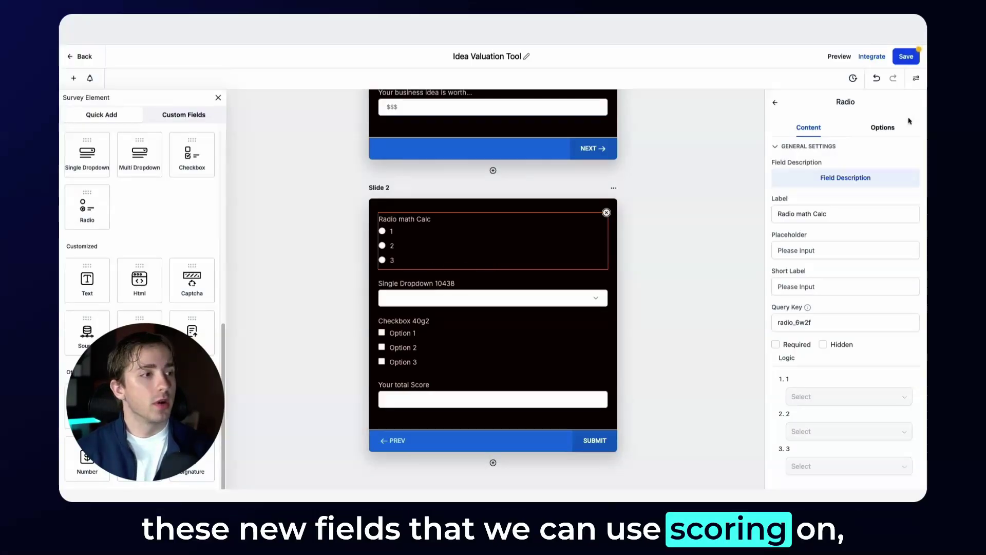
- Enable calculations on the Radio math Calc options and give them values 1, 2 and 3
left_click(882, 127)
left_click(910, 262)
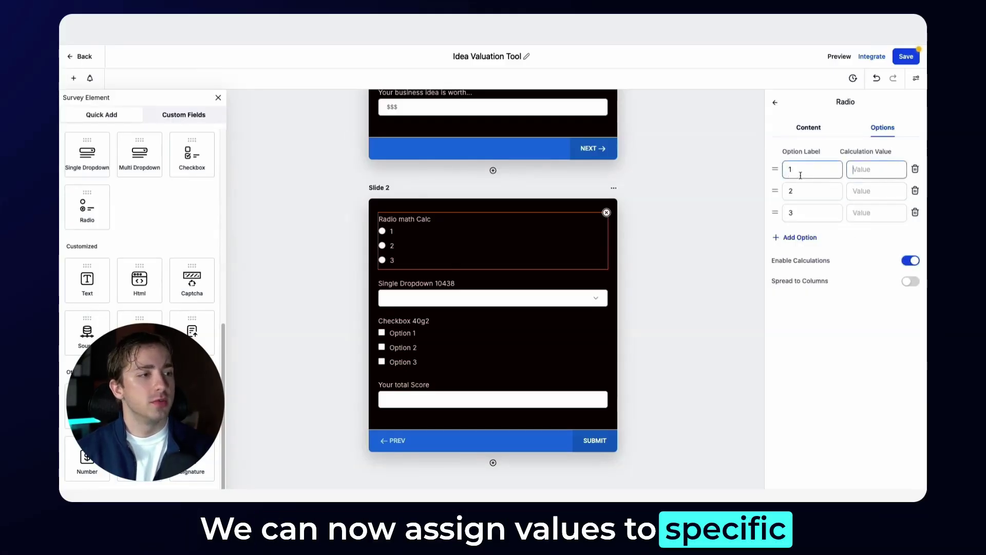
left_click(886, 168)
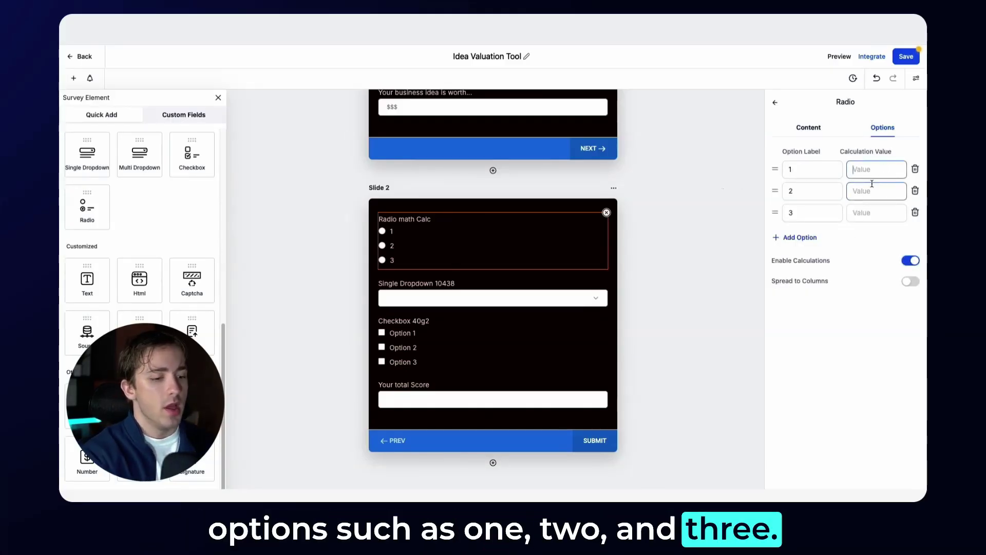
type("1")
left_click(871, 187)
type("2")
left_click(871, 204)
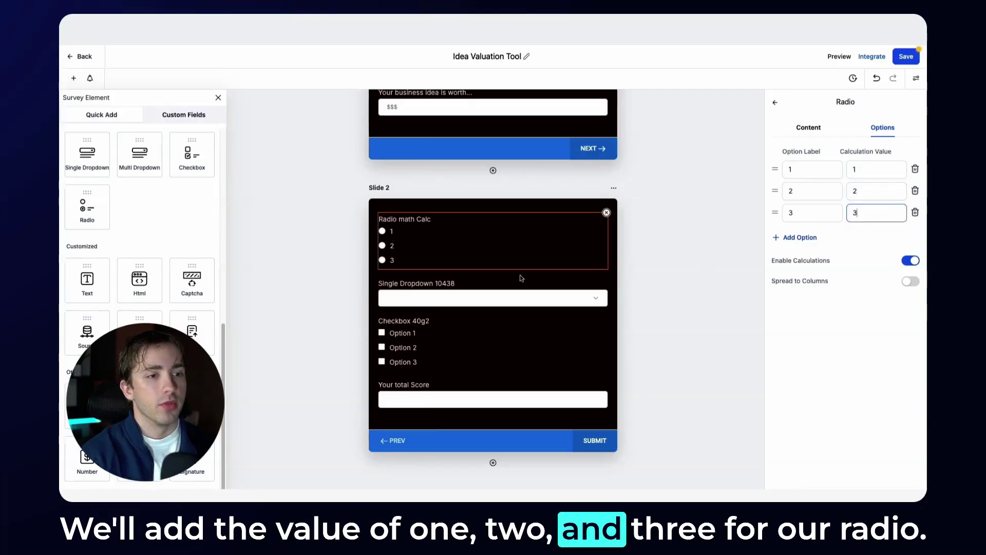
- Enable calculations on the single dropdown's options, scoring them 5, 6 and 4
left_click(509, 295)
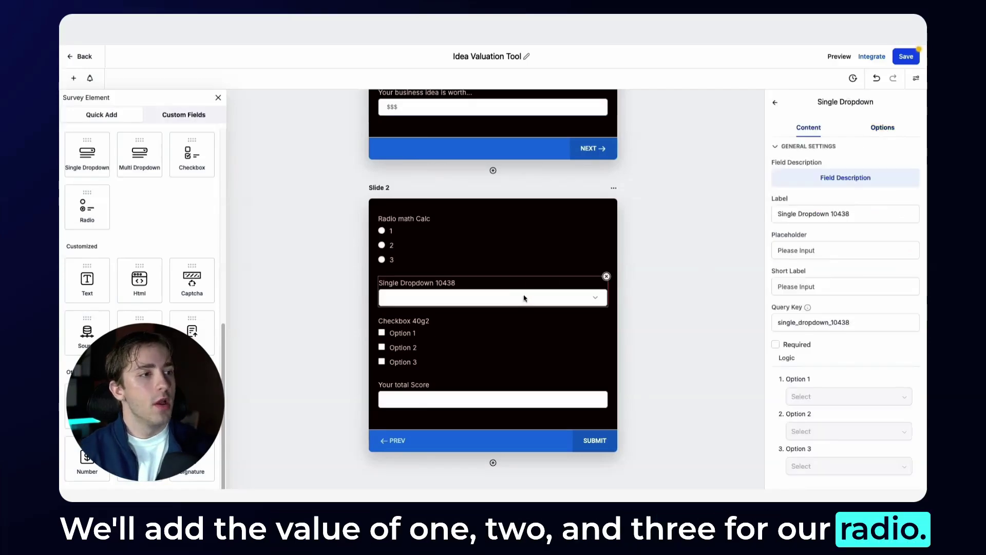
left_click(891, 129)
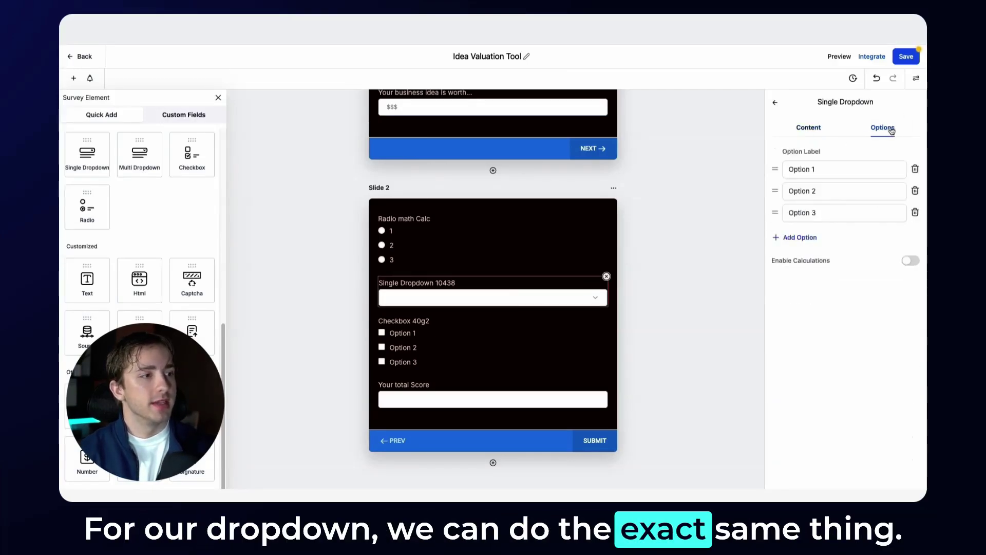
left_click(910, 260)
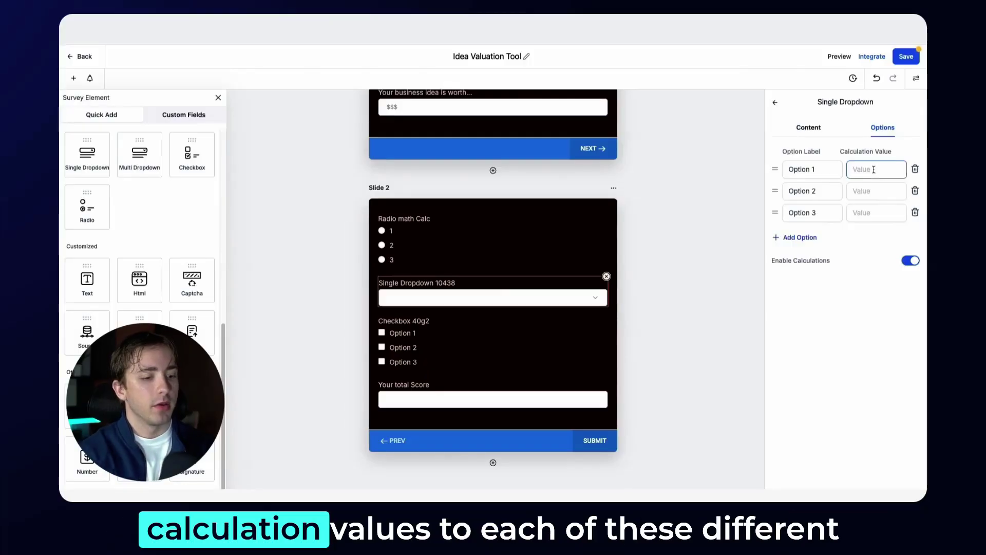
type("5")
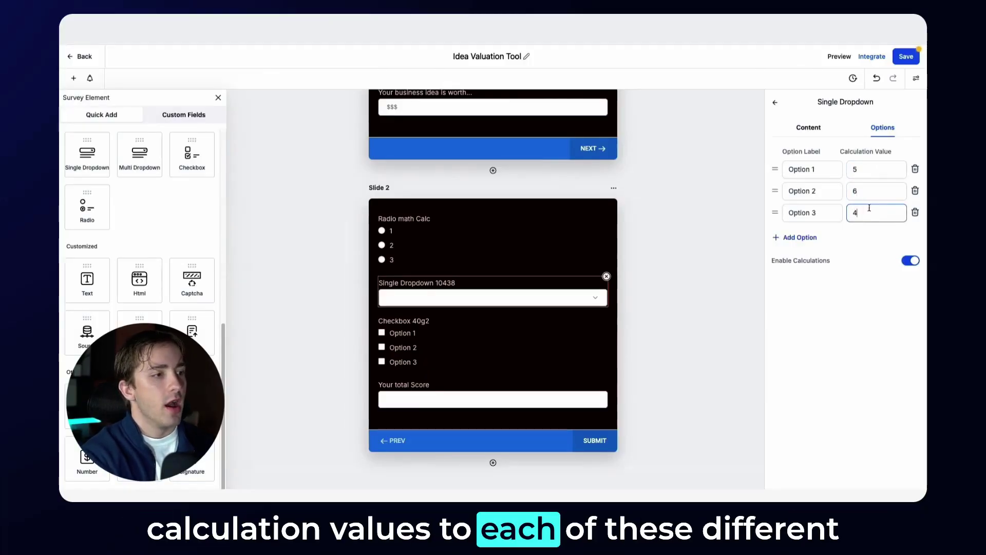
- Turn on calculations for the Checkbox 40g2 question's options
left_click(460, 332)
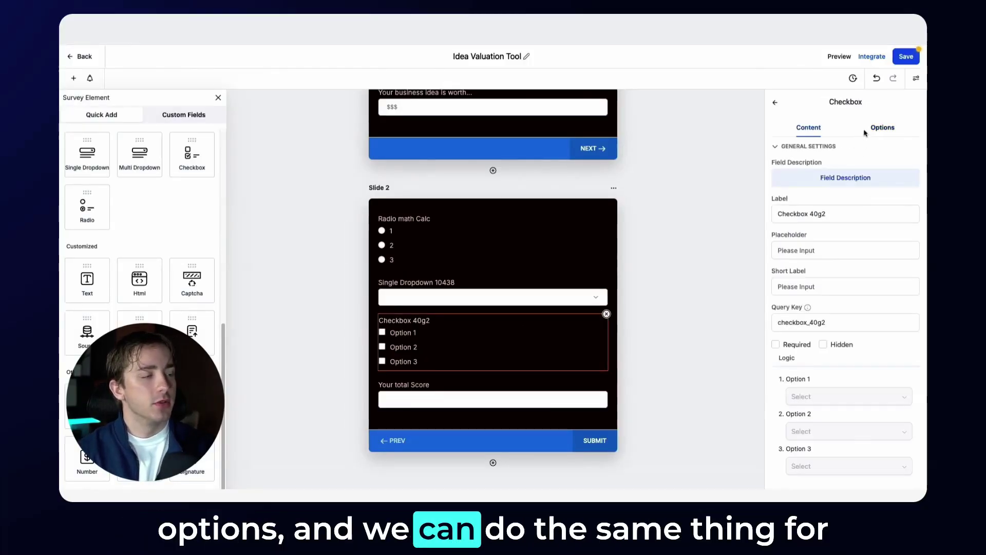
left_click(887, 132)
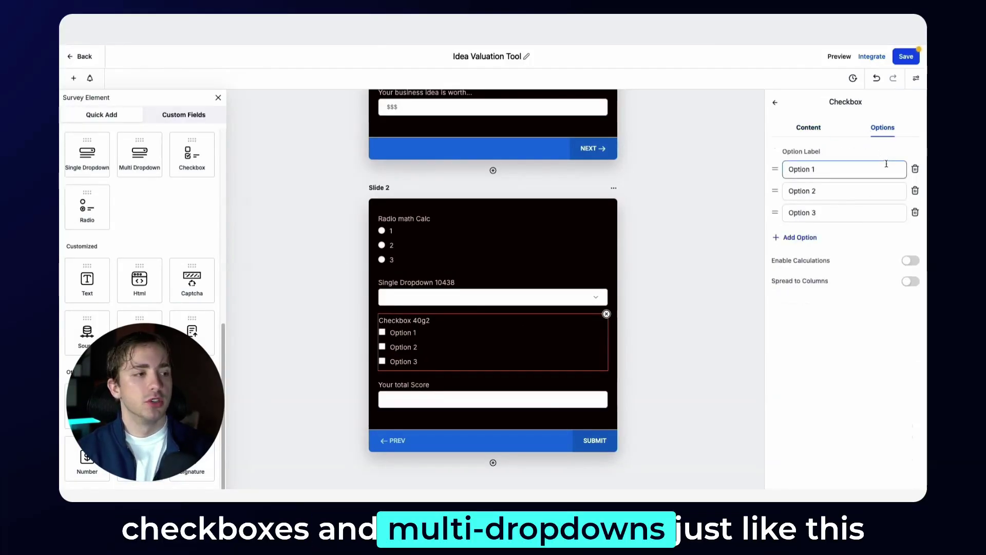
left_click(910, 260)
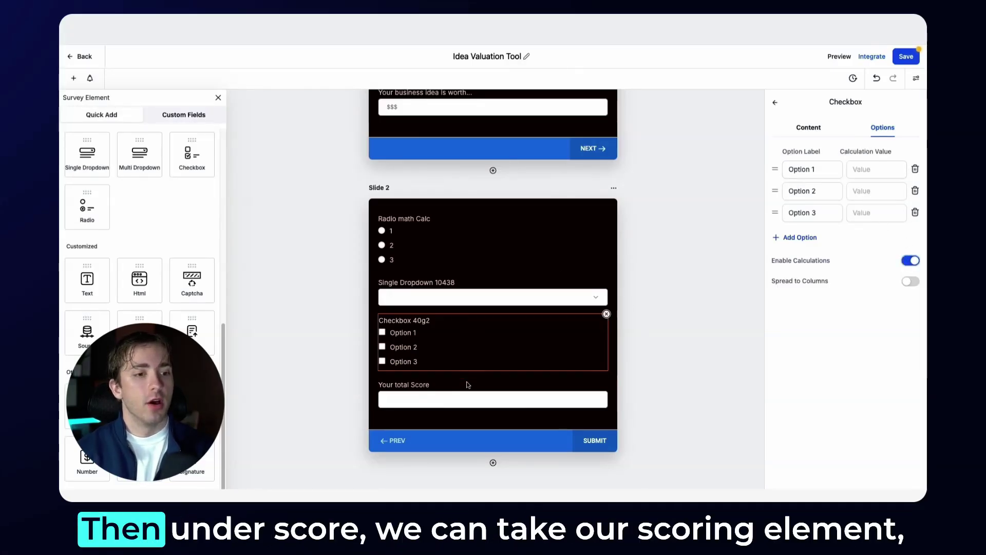
- Open Your total Score's calculation builder and browse the Add Field list without inserting anything
left_click(479, 400)
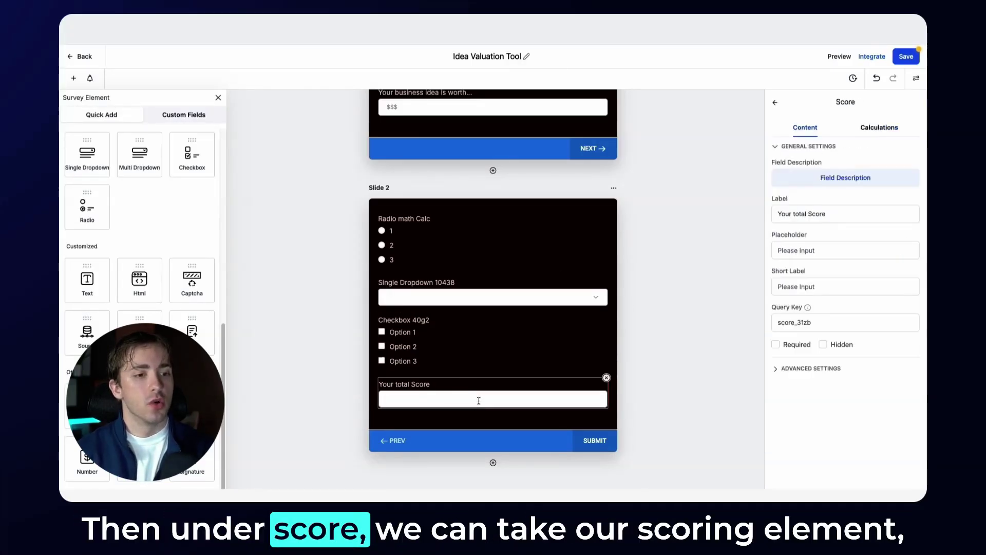
left_click(879, 129)
left_click(819, 153)
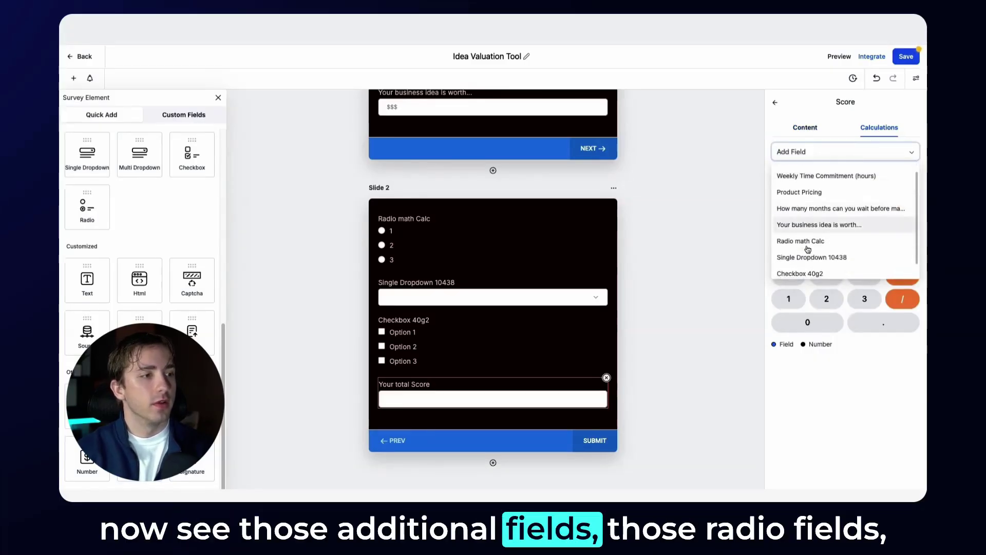
scroll(817, 244, "down", 2)
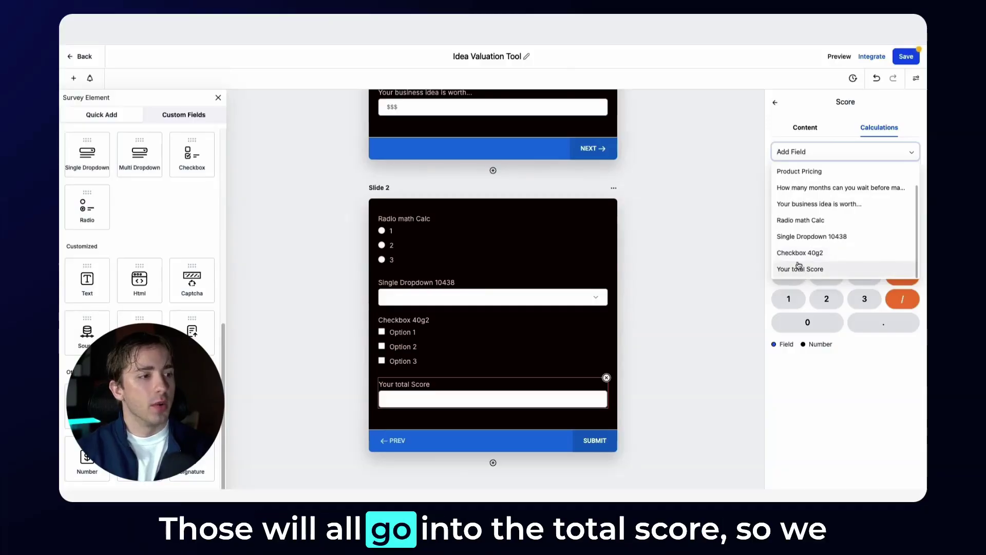
left_click(827, 388)
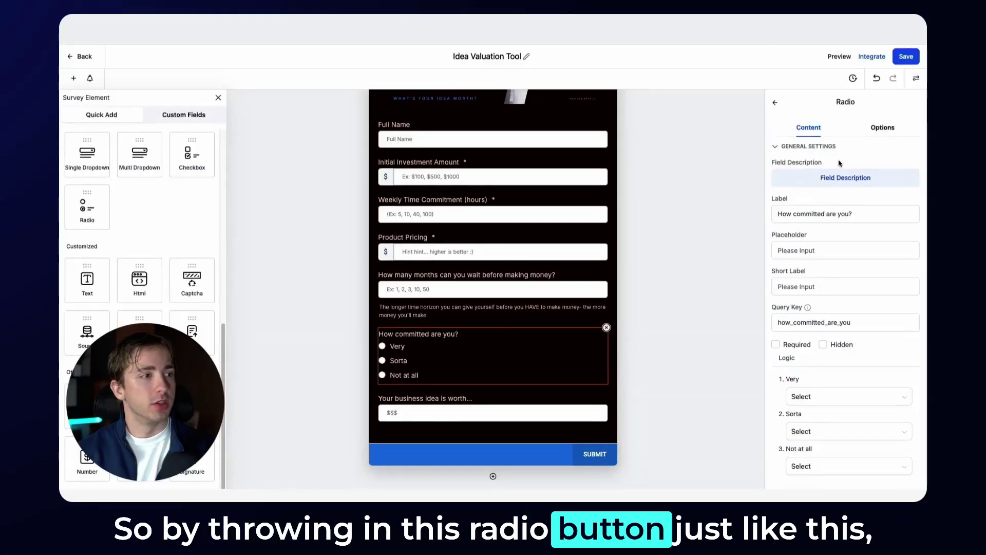
- Enable calculations on 'How committed are you?', scoring Very 10, Sorta 5 and Not at all 0
left_click(882, 129)
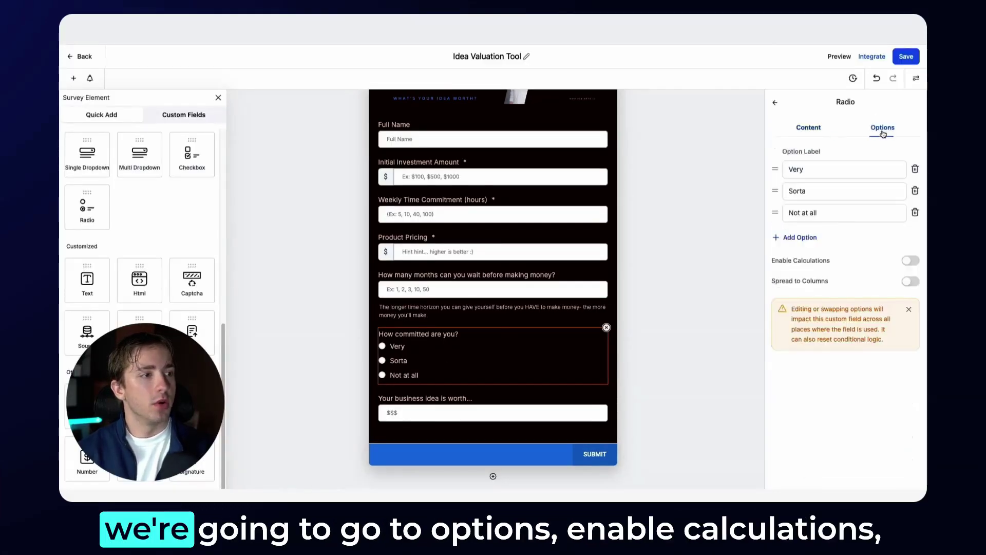
left_click(908, 261)
left_click(860, 166)
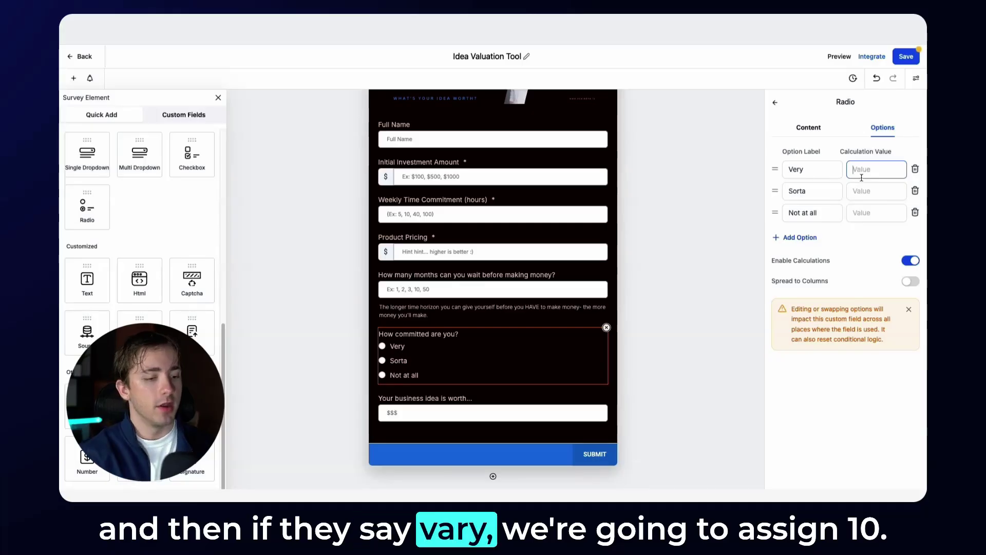
left_click(860, 190)
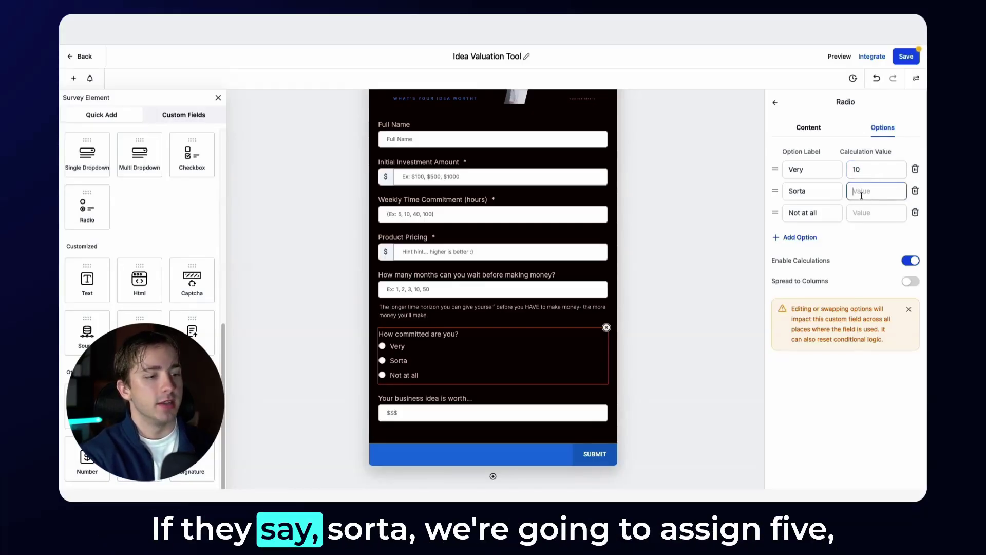
type("5")
left_click(859, 215)
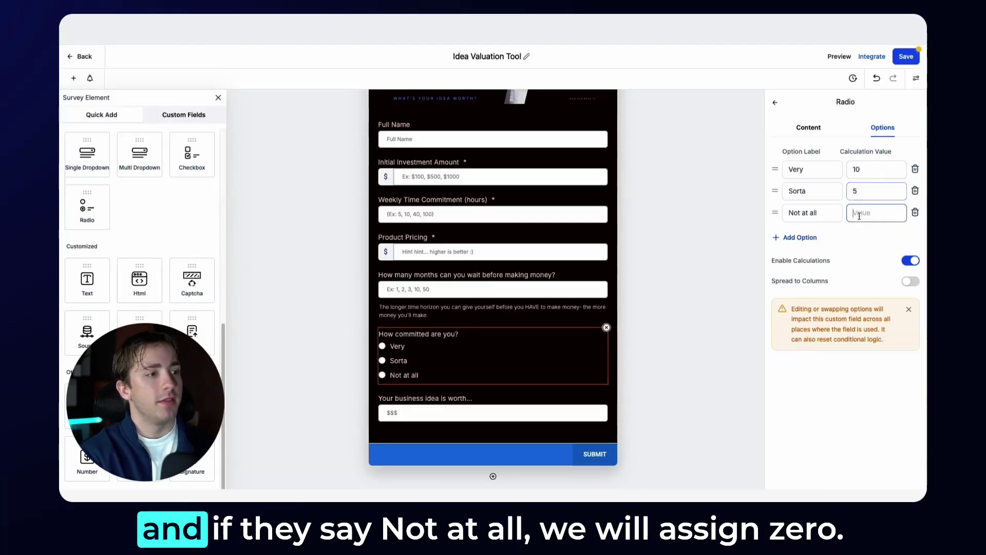
type("0")
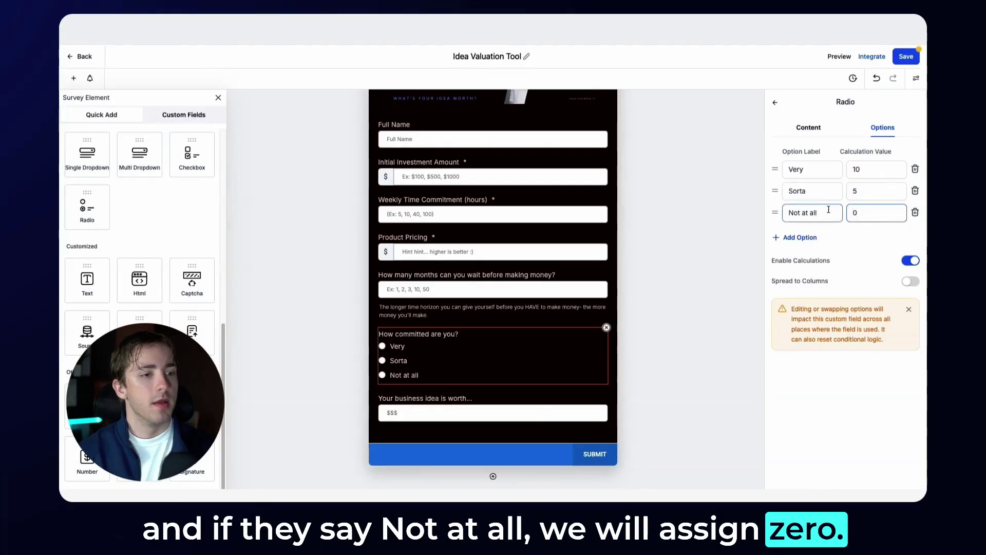
left_click(538, 414)
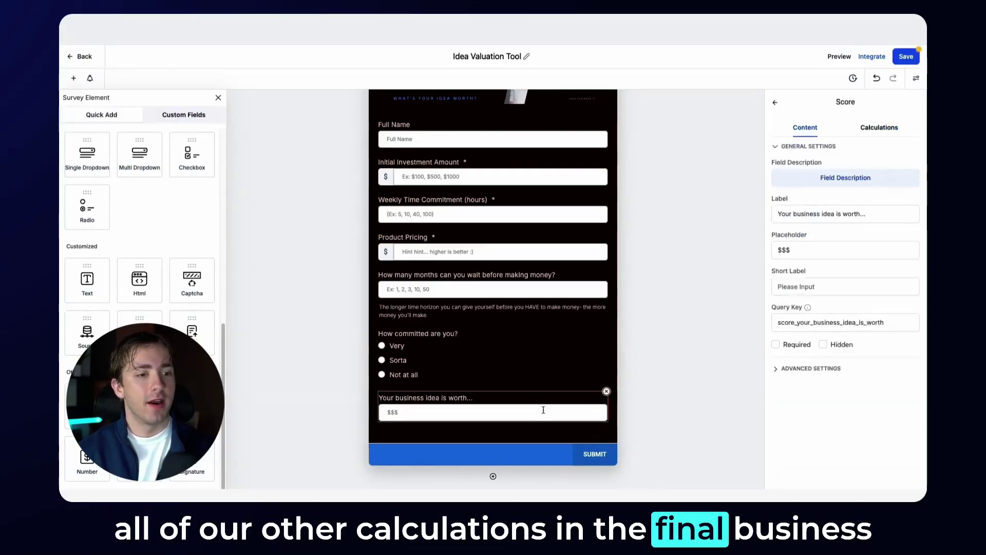
- Append * ('How committed are you?') to the valuation formula and save the survey
left_click(891, 128)
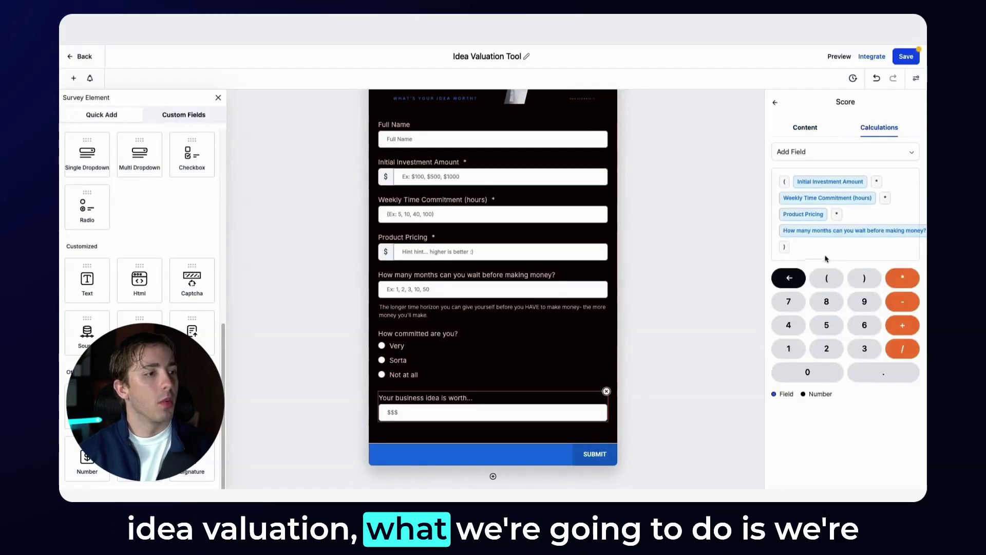
left_click(898, 280)
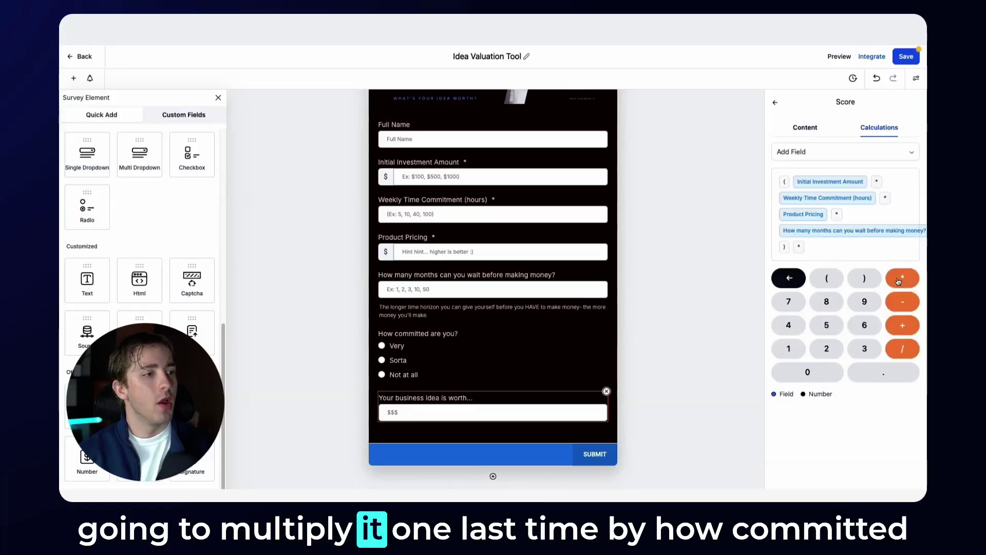
left_click(811, 153)
left_click(824, 238)
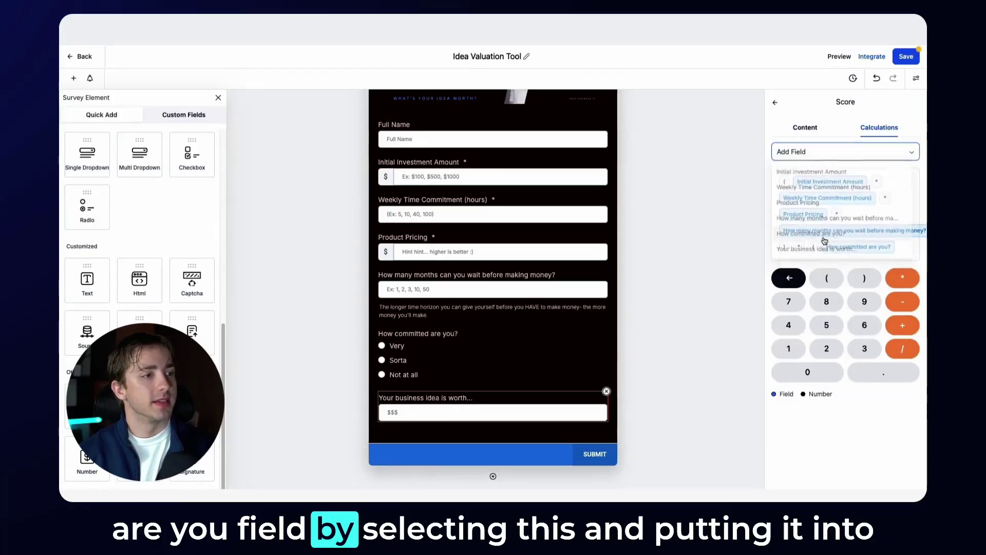
left_click(864, 280)
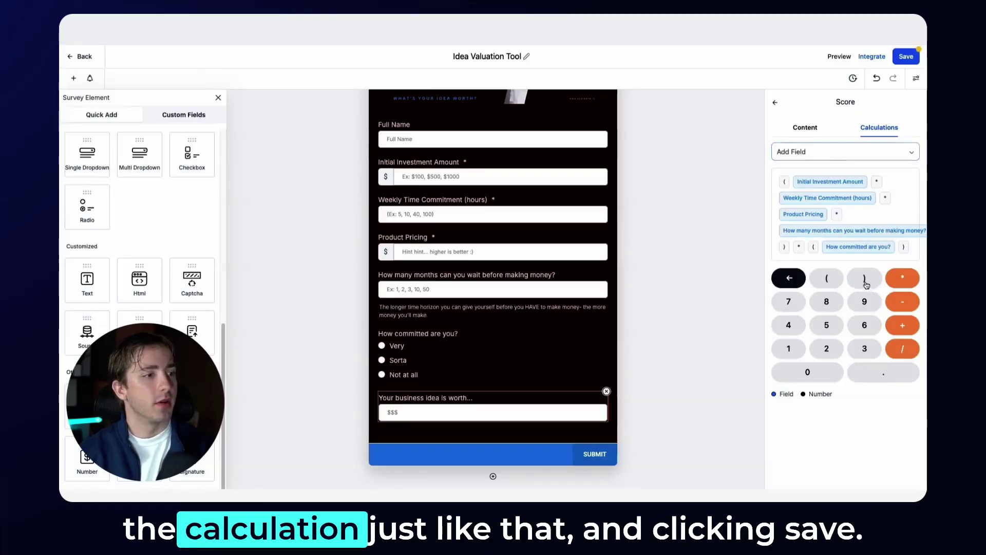
left_click(906, 56)
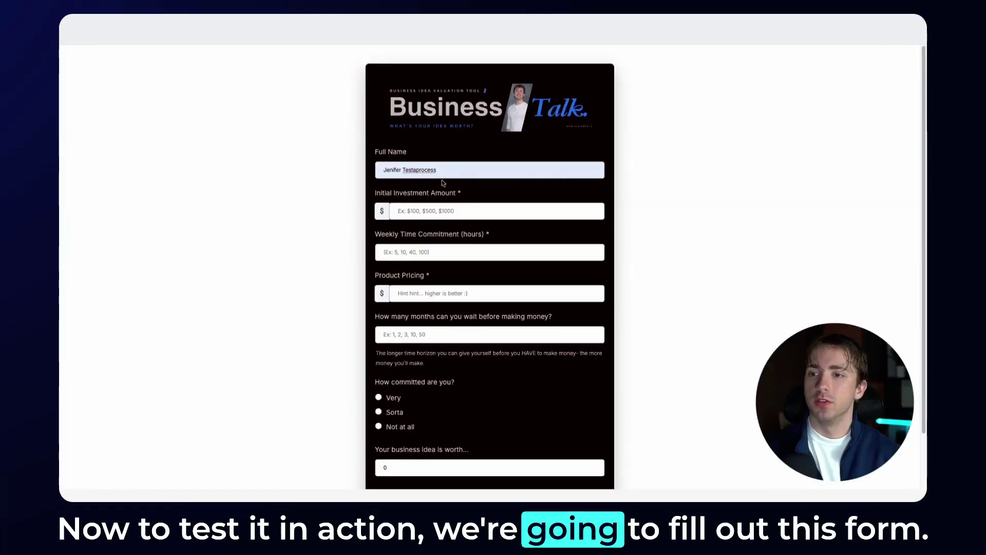
- Fill the preview with investment 100, 40 weekly hours, pricing 1000, 10 months, and commitment Very
left_click(431, 214)
type("100")
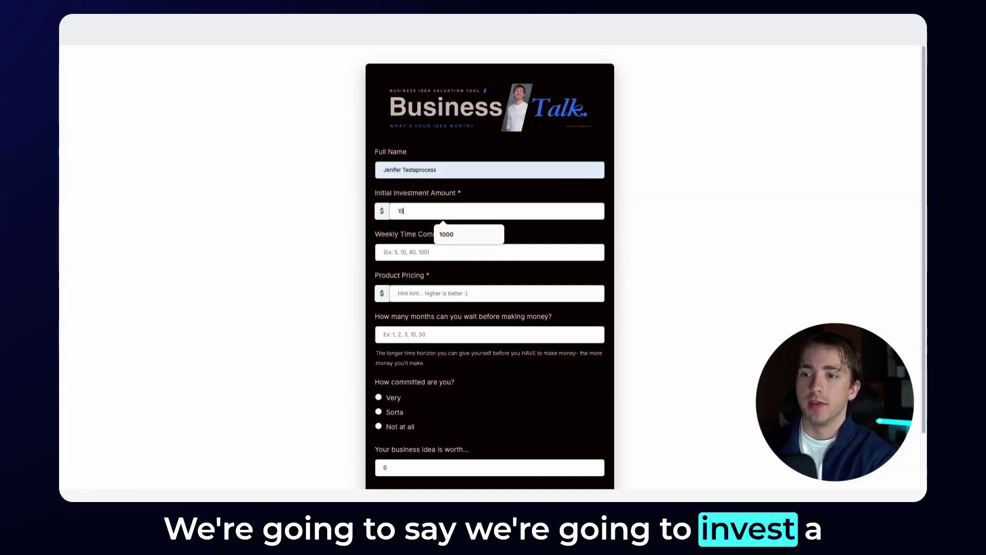
left_click(421, 252)
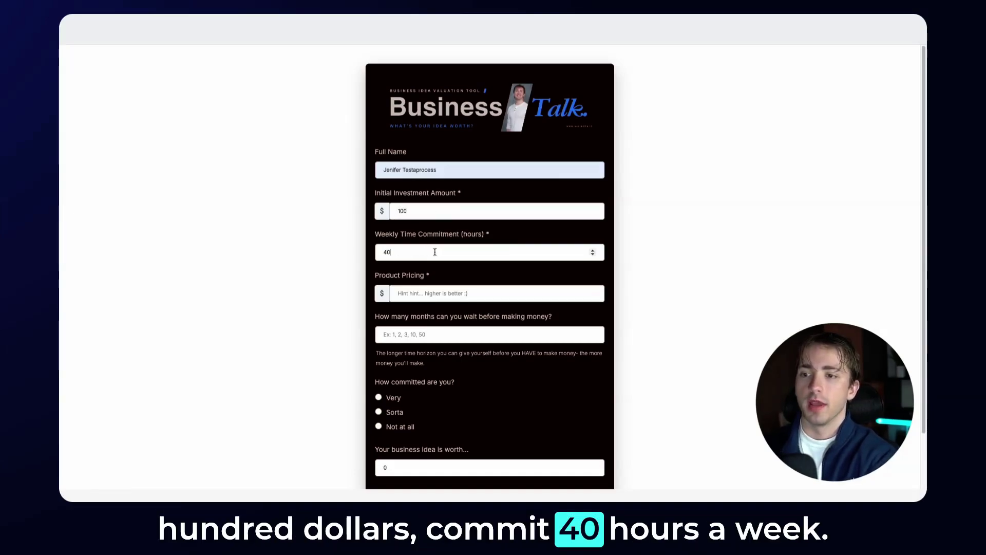
type("1000")
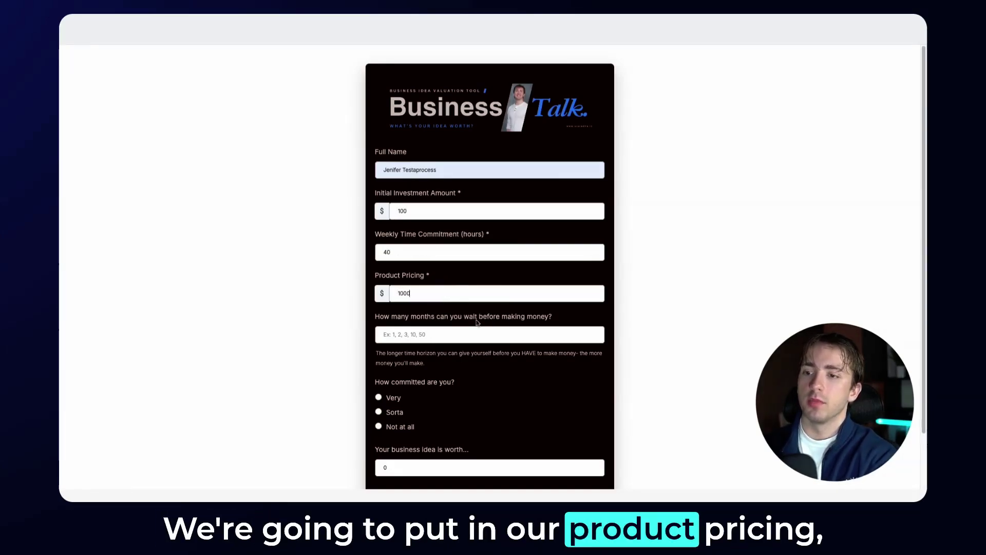
left_click(444, 334)
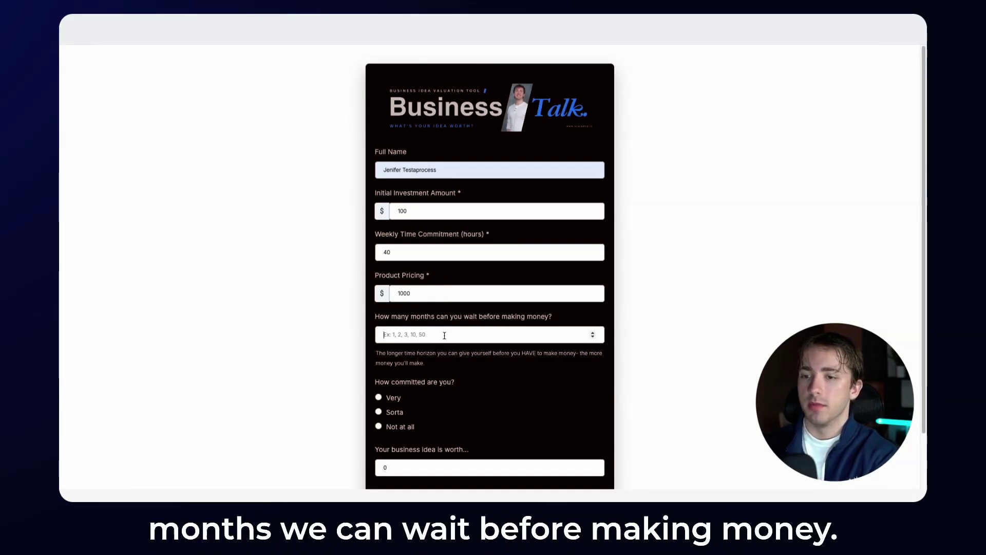
type("10")
scroll(486, 335, "down", 2)
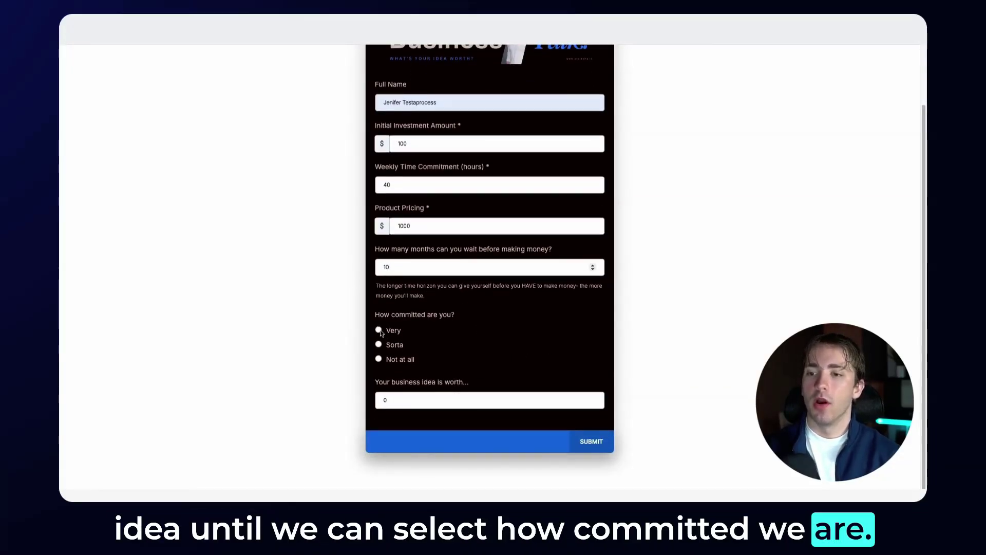
left_click(380, 330)
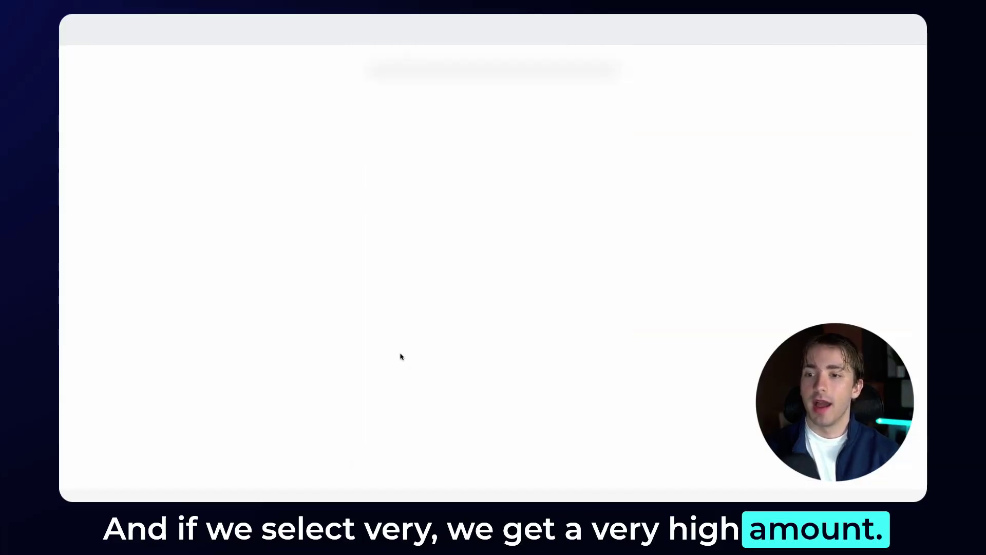